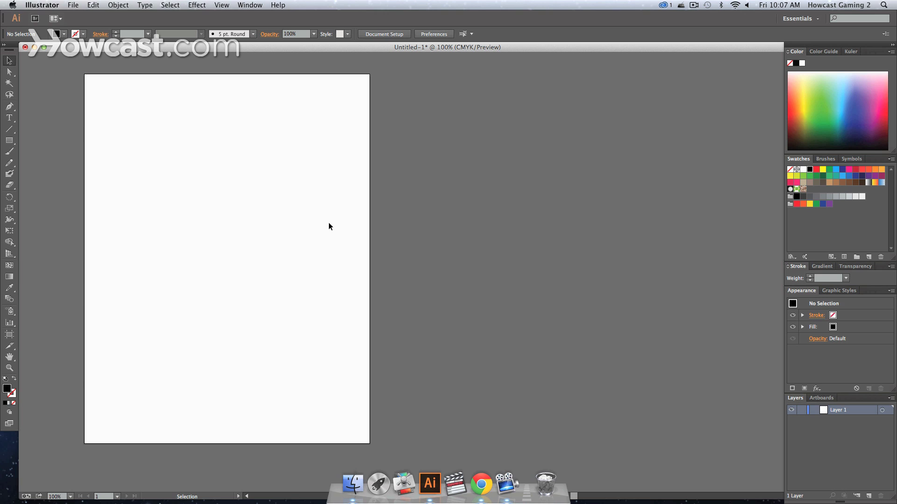
Zoom out and back in on Artboard 1, then switch to artboard editing.
{"action": "key", "text": "super+minus"}
{"action": "key", "text": "super+minus"}
{"action": "key", "text": "super+minus"}
{"action": "key", "text": "super+minus"}
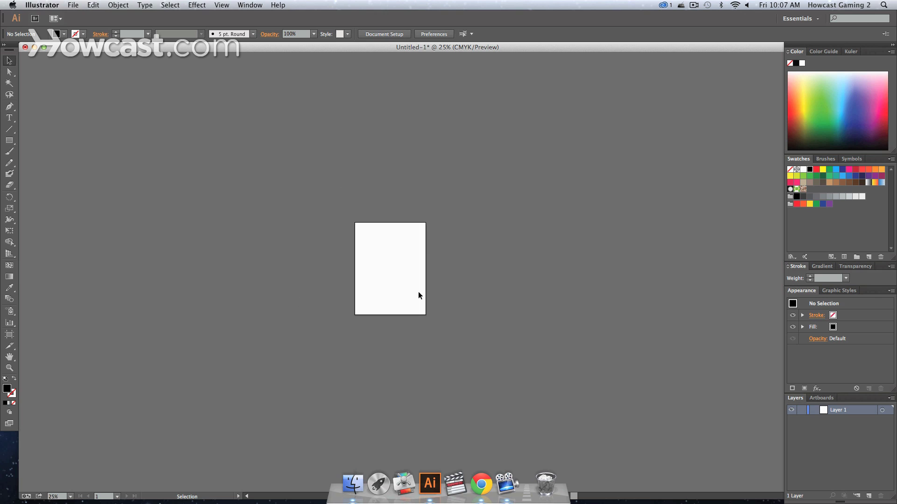
{"action": "key", "text": "super+equal"}
{"action": "key", "text": "super+equal"}
{"action": "key", "text": "super+equal"}
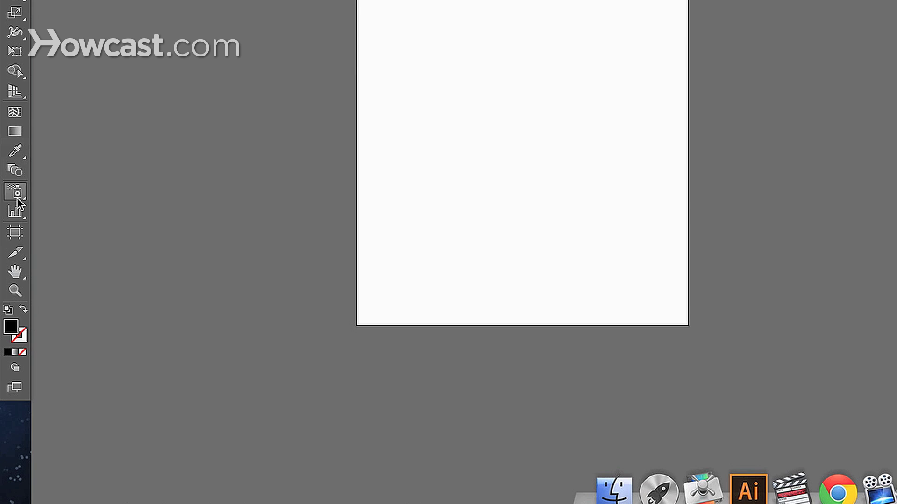
{"action": "left_click", "coordinate": [15, 233]}
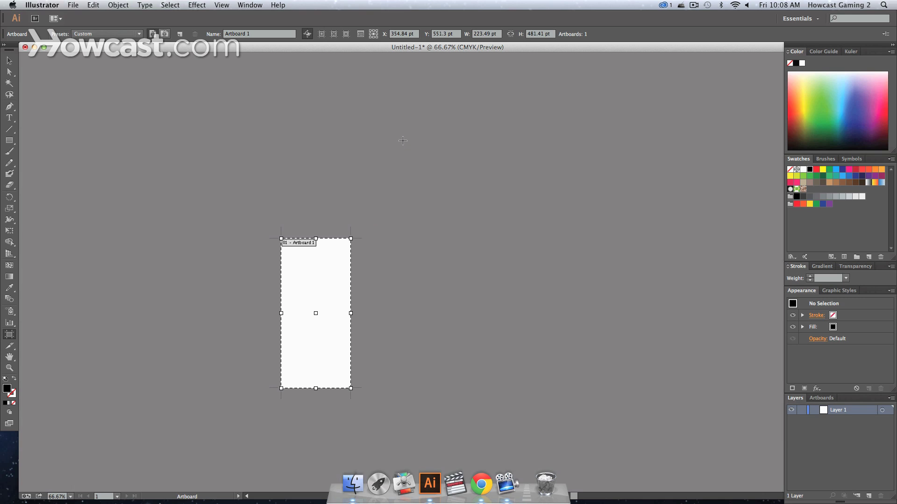
Draw a large Artboard 2, a small top-right Artboard 3 and an overlapping Artboard 4, then exit.
{"action": "left_click_drag", "start_coordinate": [402, 141], "coordinate": [613, 410]}
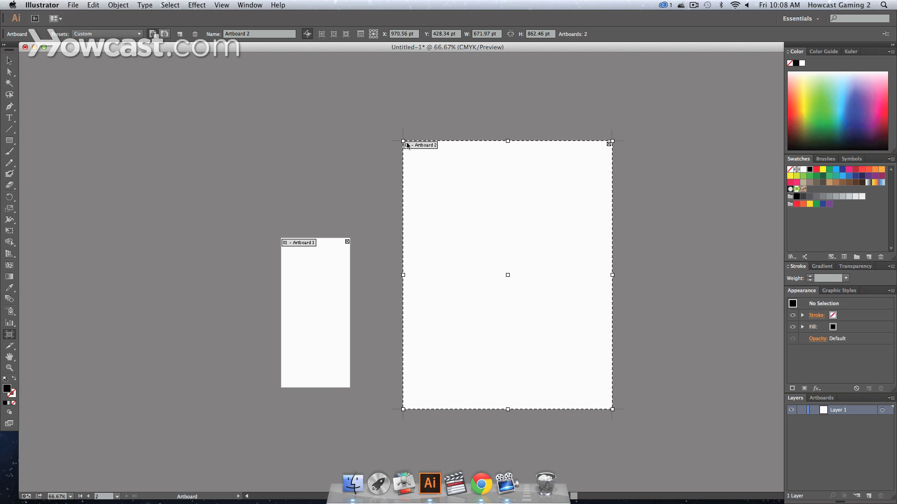
{"action": "left_click_drag", "start_coordinate": [629, 97], "coordinate": [696, 192]}
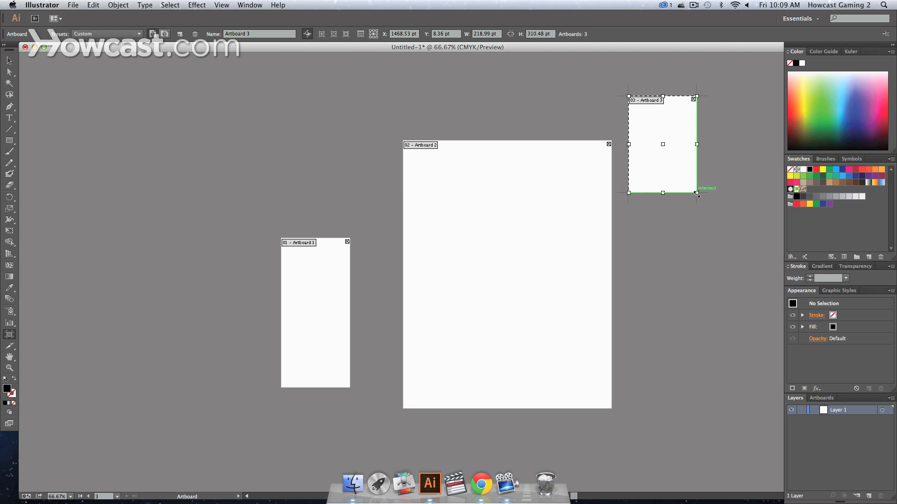
{"action": "left_click_drag", "start_coordinate": [423, 183], "coordinate": [415, 187]}
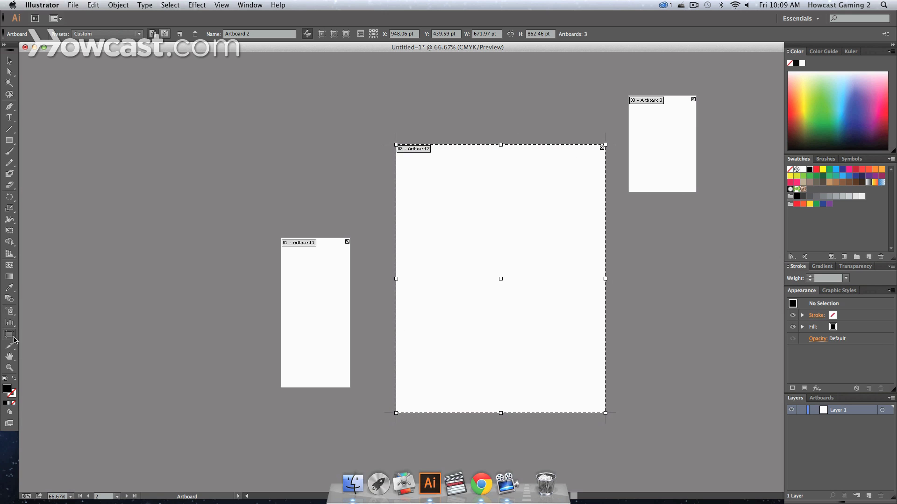
{"action": "left_click_drag", "start_coordinate": [378, 163], "coordinate": [484, 291]}
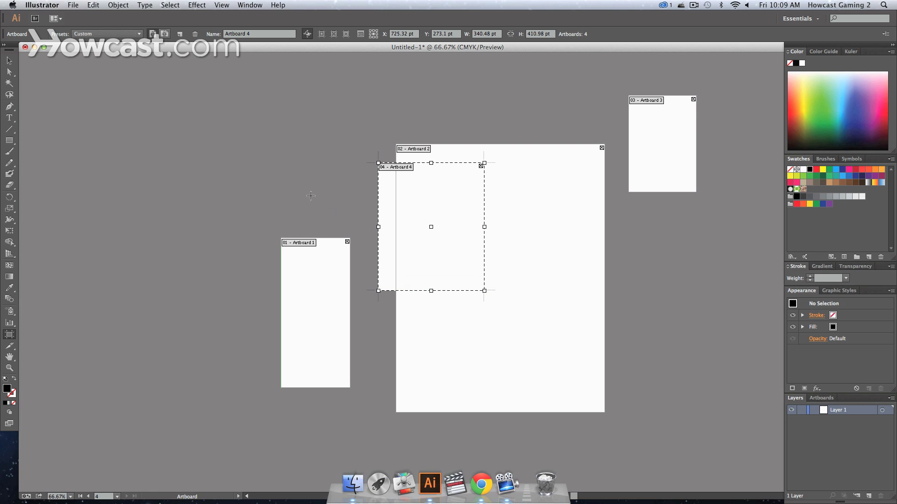
{"action": "key", "text": "Escape"}
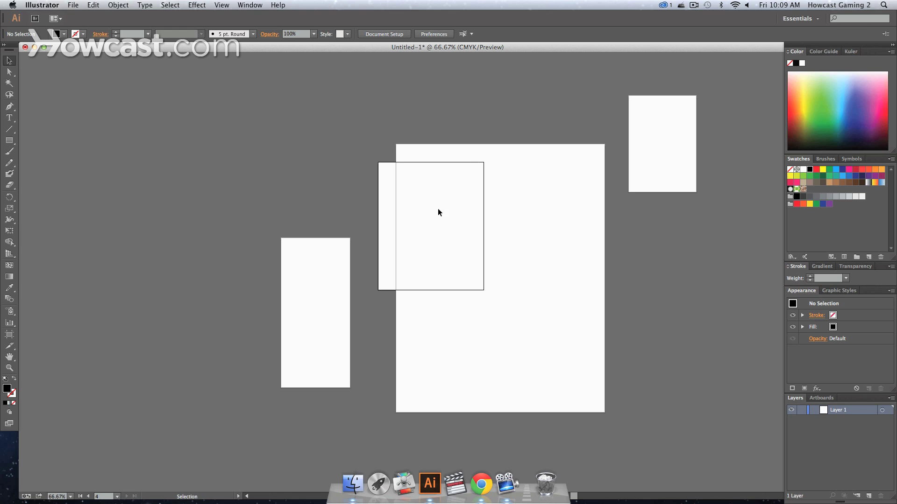
{"action": "left_click", "coordinate": [673, 138]}
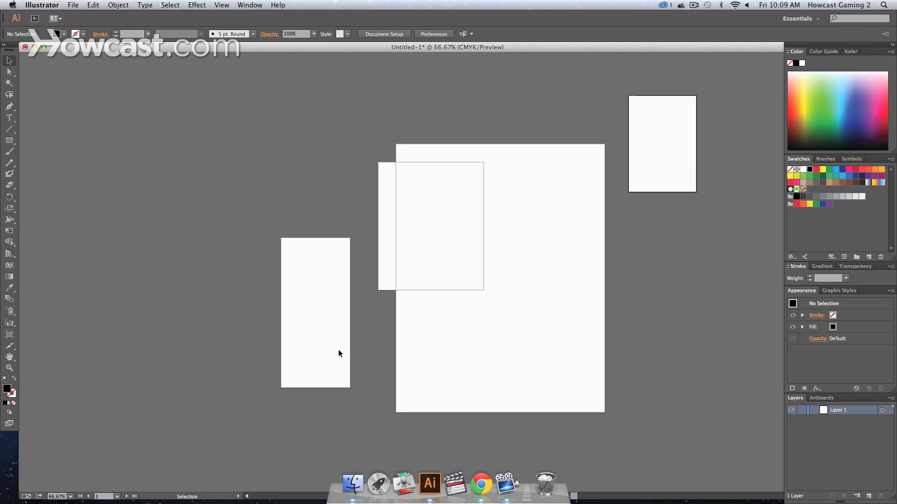
{"action": "left_click", "coordinate": [341, 337]}
{"action": "left_click", "coordinate": [381, 238]}
{"action": "left_click", "coordinate": [527, 204]}
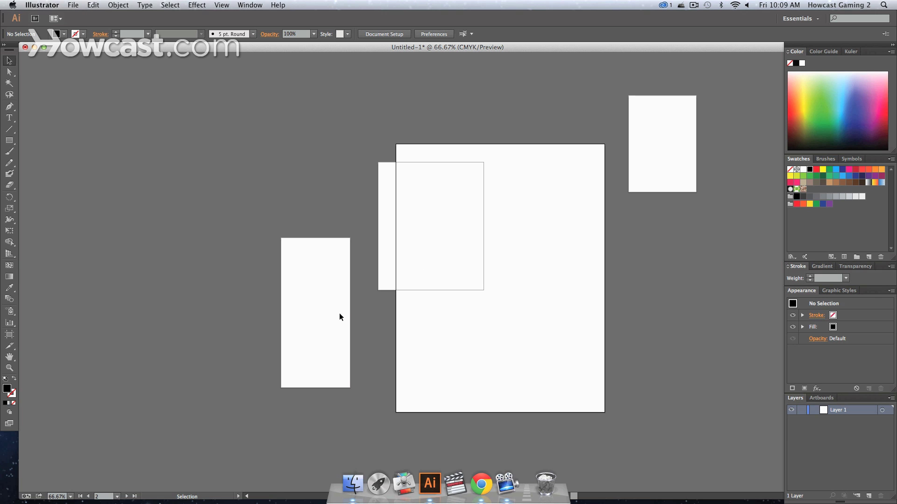
{"action": "key", "text": "super+equal"}
{"action": "key", "text": "super+equal"}
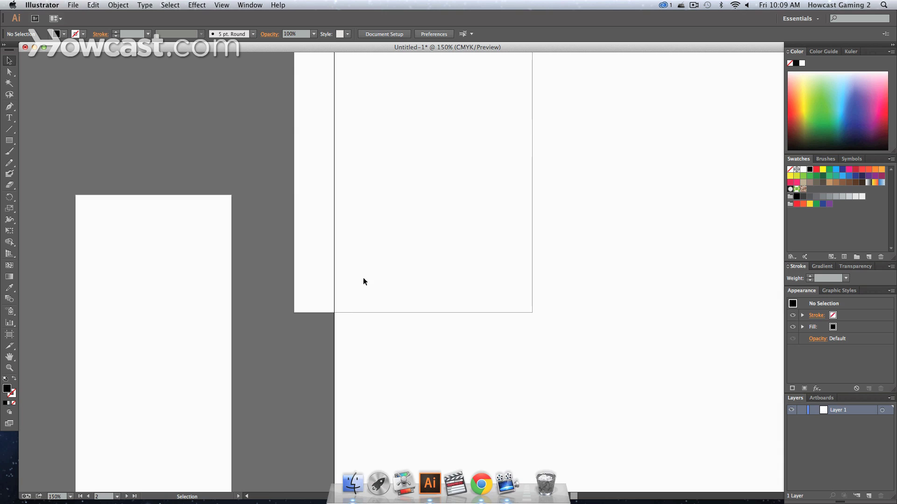
{"action": "left_click", "coordinate": [211, 319]}
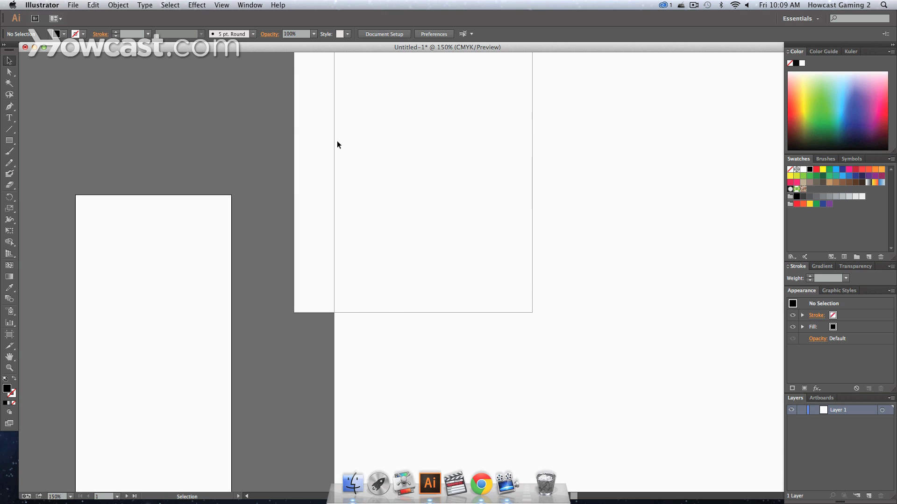
{"action": "left_click", "coordinate": [750, 258]}
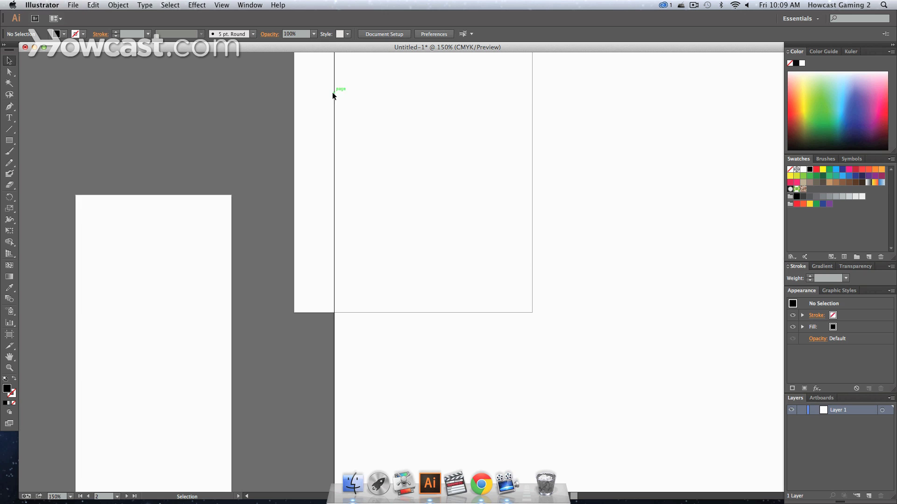
{"action": "key", "text": "super+equal"}
{"action": "key", "text": "super+equal"}
{"action": "key", "text": "super+equal"}
{"action": "key", "text": "super+equal"}
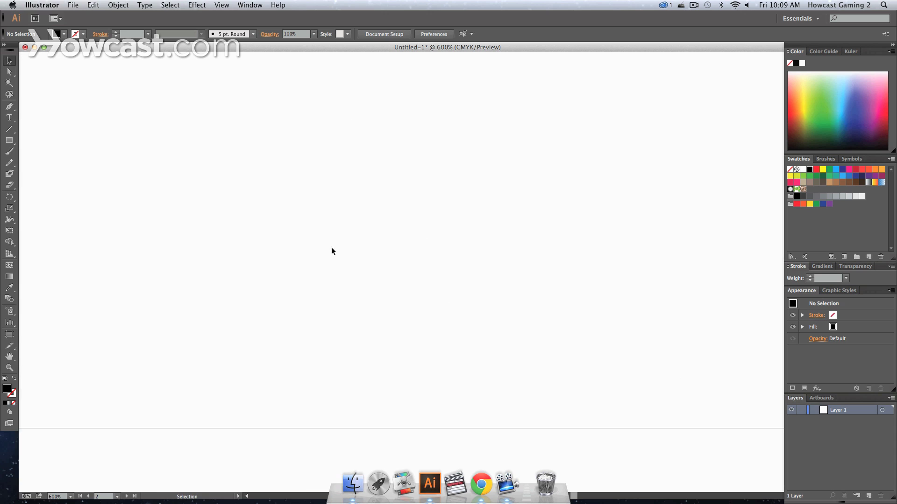
{"action": "key", "text": "space"}
{"action": "left_click_drag", "start_coordinate": [308, 255], "coordinate": [644, 234]}
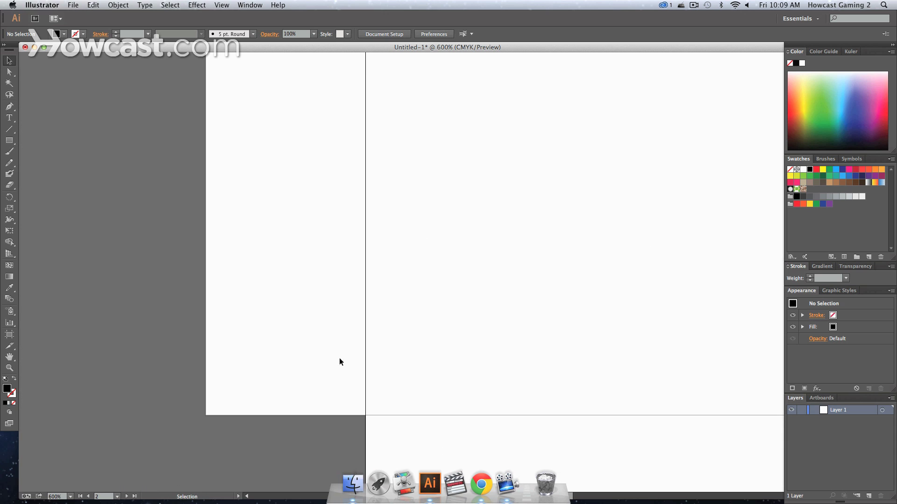
{"action": "left_click", "coordinate": [313, 342]}
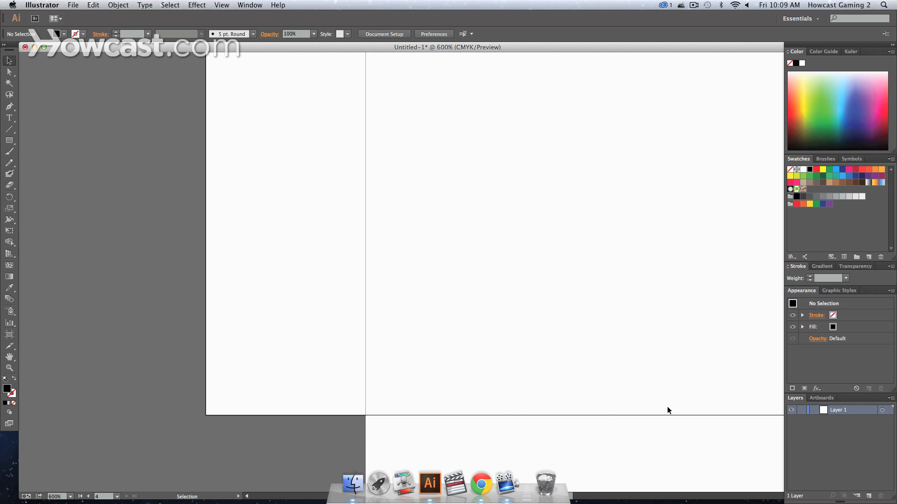
{"action": "left_click", "coordinate": [385, 424]}
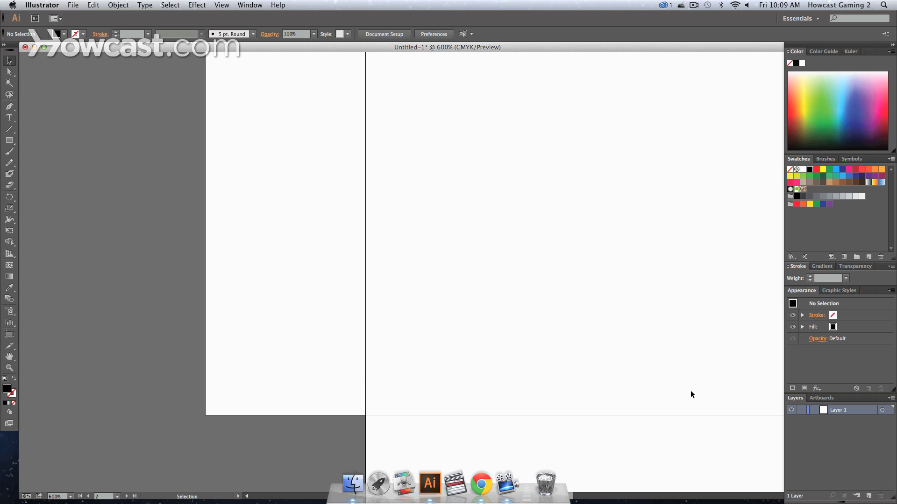
{"action": "key", "text": "super+minus"}
{"action": "key", "text": "super+minus"}
{"action": "key", "text": "super+minus"}
{"action": "key", "text": "super+minus"}
{"action": "key", "text": "super+minus"}
{"action": "key", "text": "super+minus"}
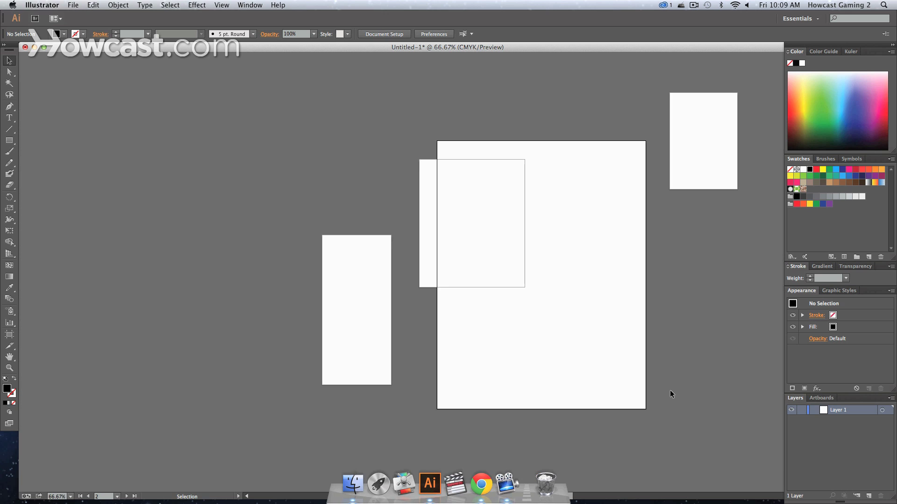
Switch to the Artboard Tool to begin removing Artboards 3 and 4.
{"action": "left_click", "coordinate": [10, 334]}
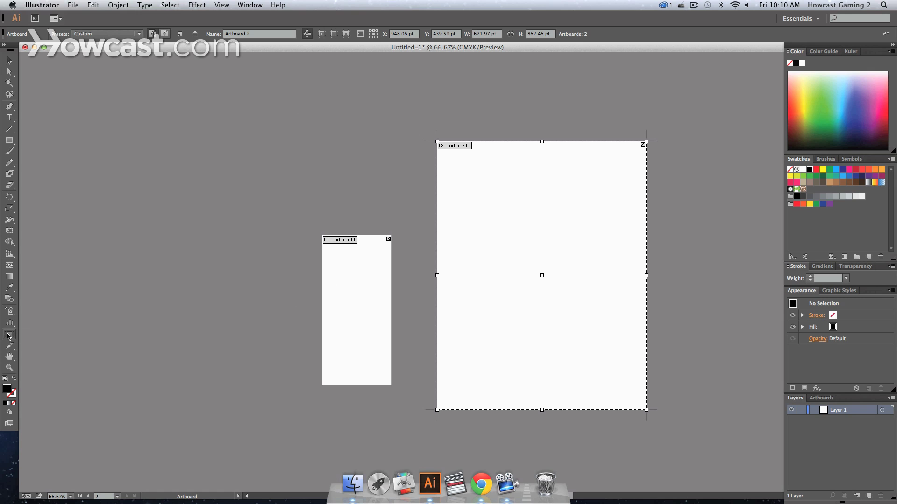
Give Artboard 2 the Letter preset, 612 × 792 pt, in portrait orientation.
{"action": "double_click", "coordinate": [8, 337]}
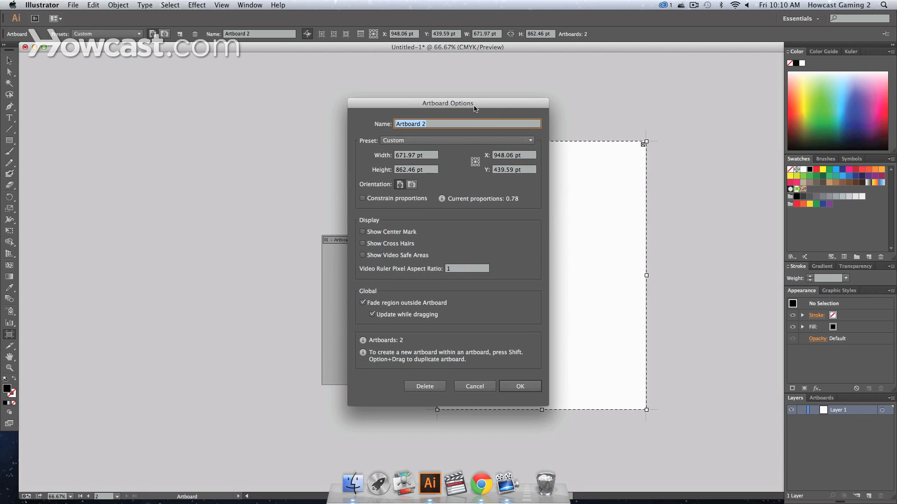
{"action": "left_click_drag", "start_coordinate": [474, 108], "coordinate": [217, 107]}
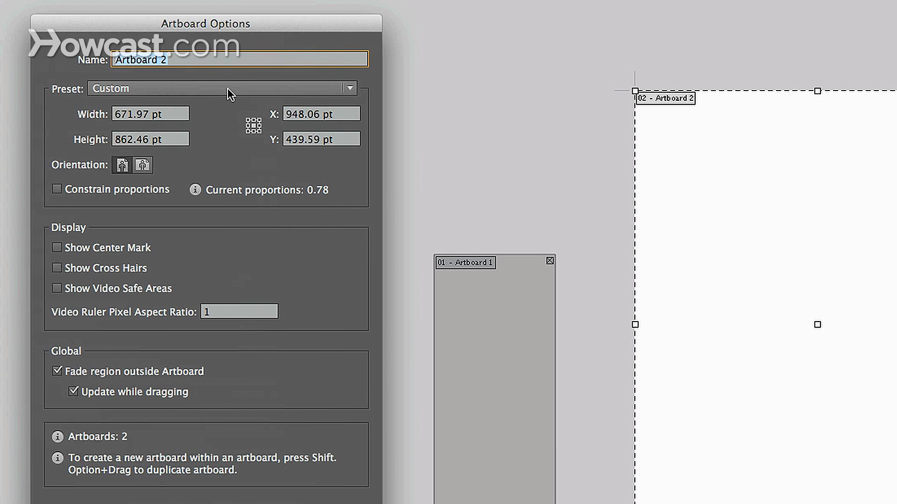
{"action": "left_click", "coordinate": [228, 88]}
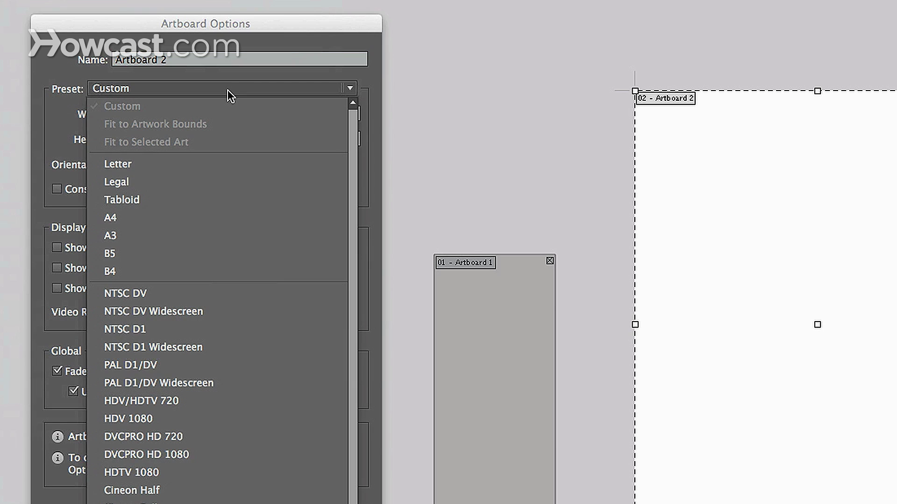
{"action": "left_click", "coordinate": [198, 165]}
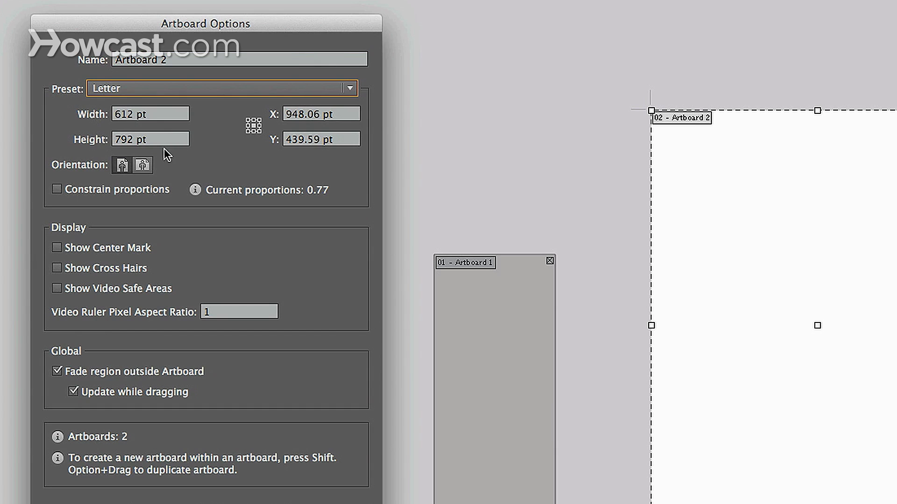
{"action": "left_click", "coordinate": [144, 167]}
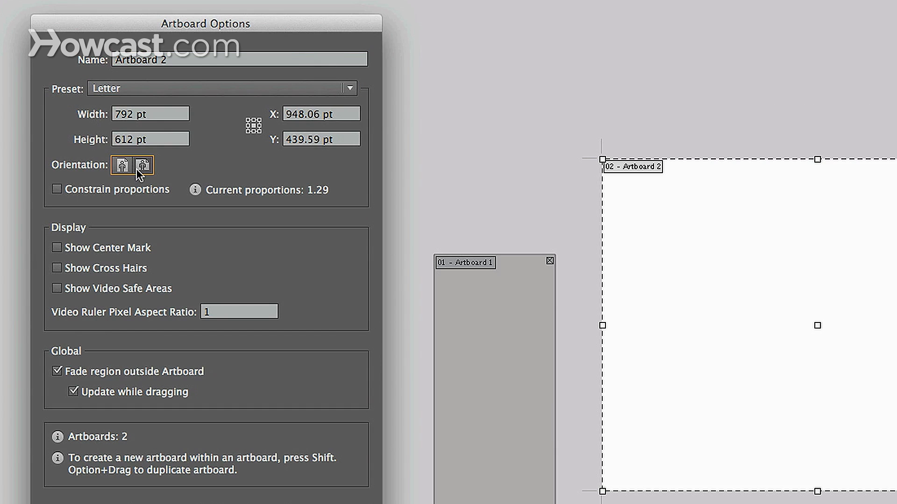
{"action": "left_click", "coordinate": [127, 169]}
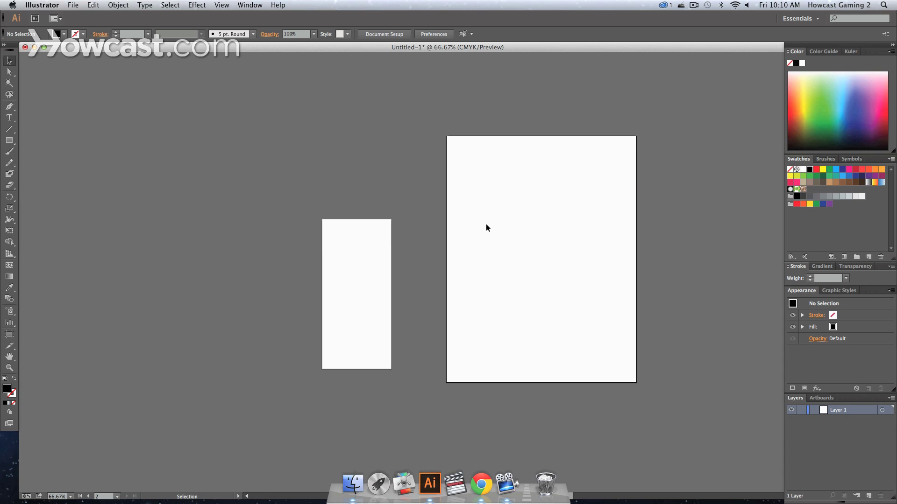
{"action": "left_click", "coordinate": [244, 6]}
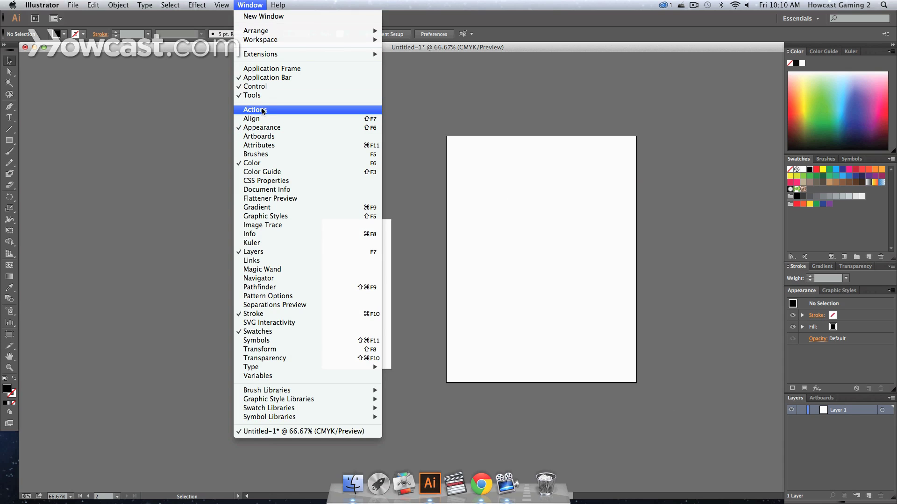
{"action": "left_click", "coordinate": [274, 137]}
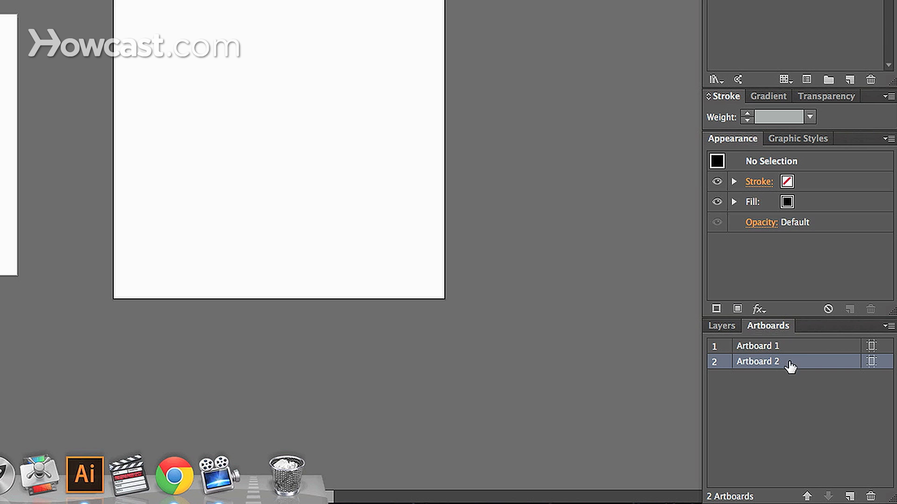
{"action": "left_click", "coordinate": [769, 348]}
{"action": "left_click", "coordinate": [774, 360]}
{"action": "left_click", "coordinate": [774, 346]}
{"action": "left_click", "coordinate": [774, 363]}
{"action": "left_click", "coordinate": [773, 346]}
{"action": "left_click", "coordinate": [774, 362]}
{"action": "left_click", "coordinate": [772, 346]}
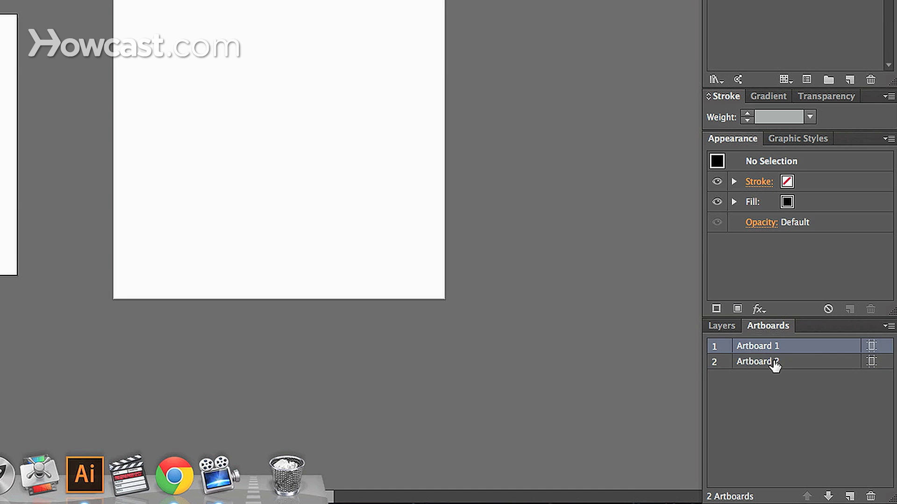
{"action": "left_click", "coordinate": [774, 362]}
{"action": "left_click", "coordinate": [773, 346]}
{"action": "left_click", "coordinate": [774, 363]}
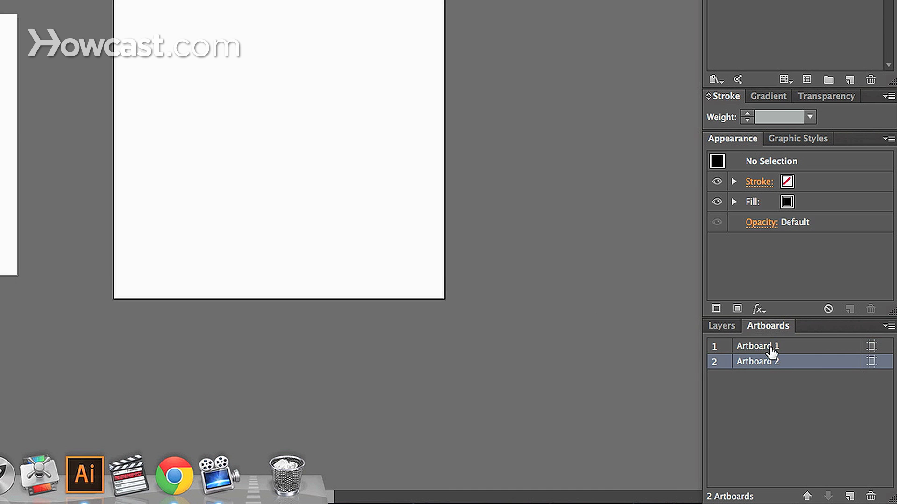
{"action": "left_click", "coordinate": [771, 349]}
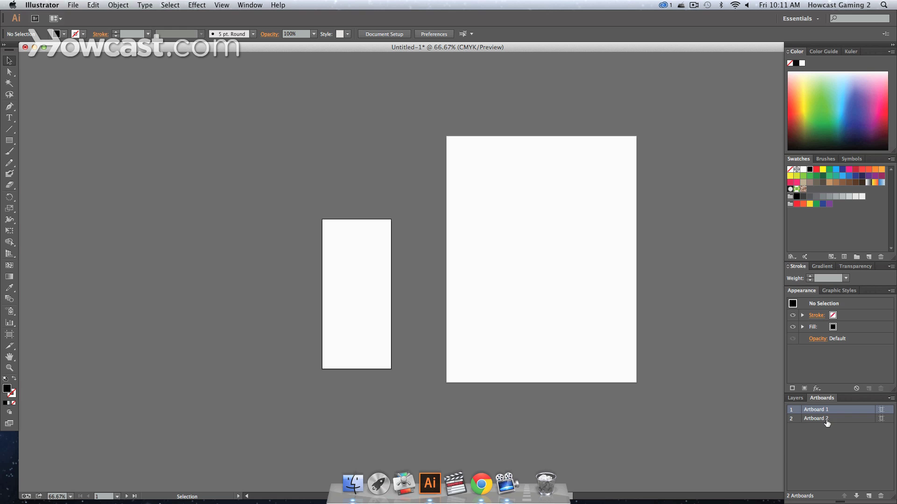
{"action": "key", "text": "super+equal"}
{"action": "key", "text": "super+equal"}
{"action": "key", "text": "super+equal"}
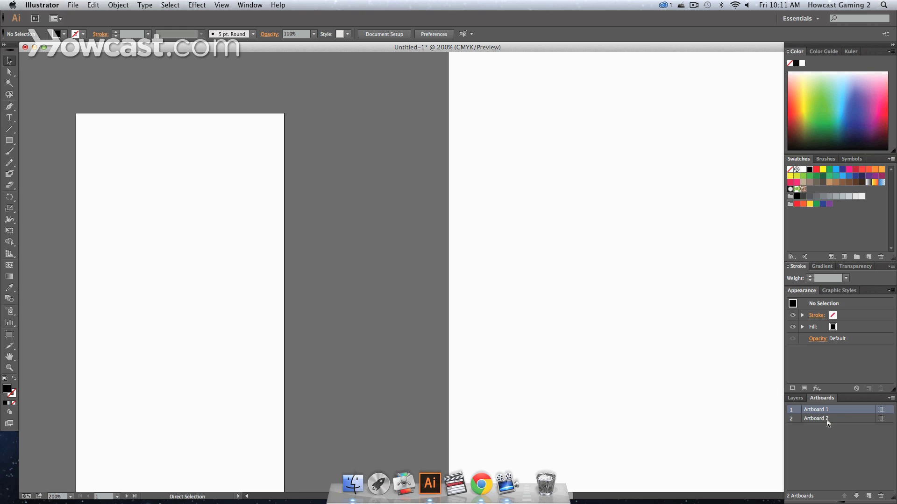
{"action": "key", "text": "super+equal"}
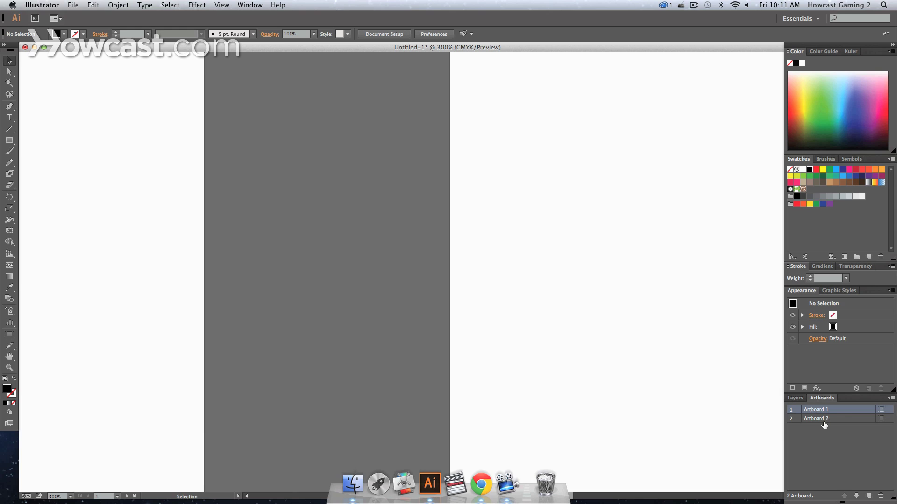
{"action": "left_click", "coordinate": [828, 419]}
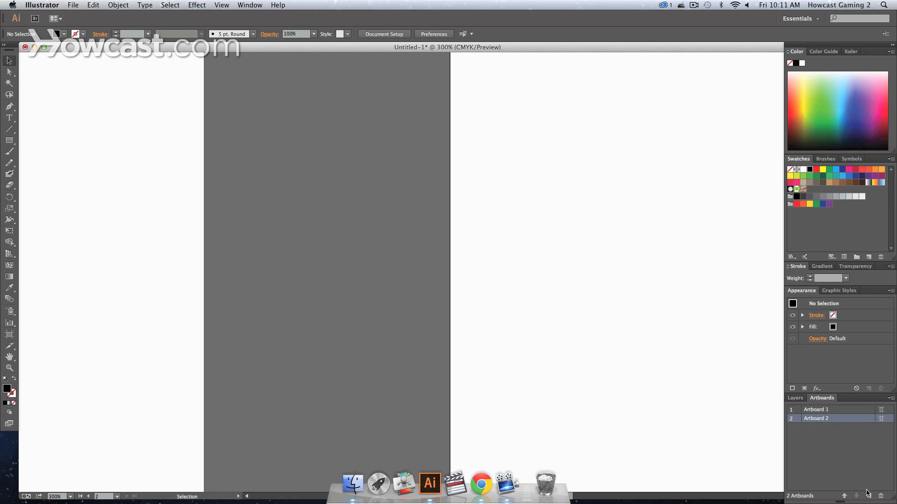
Zoom out and add Artboards 5, 6 and 7 with the New Artboard button.
{"action": "key", "text": "super+1"}
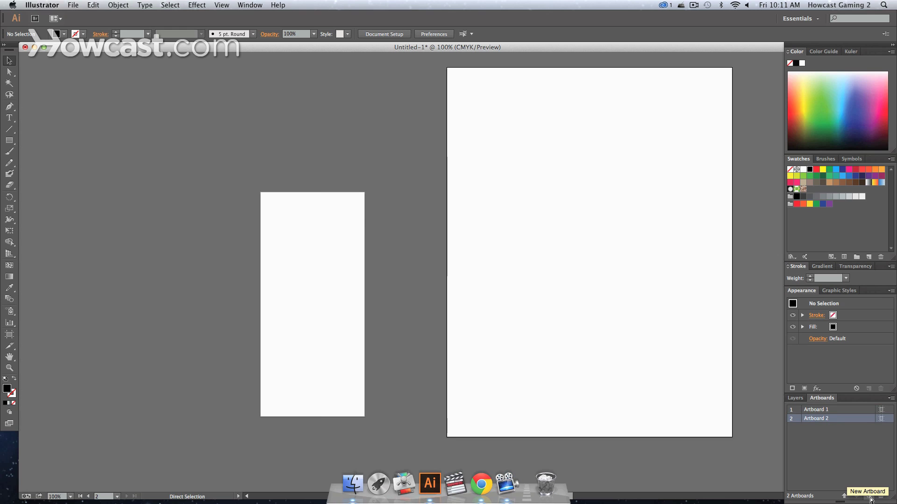
{"action": "key", "text": "super+minus"}
{"action": "key", "text": "super+minus"}
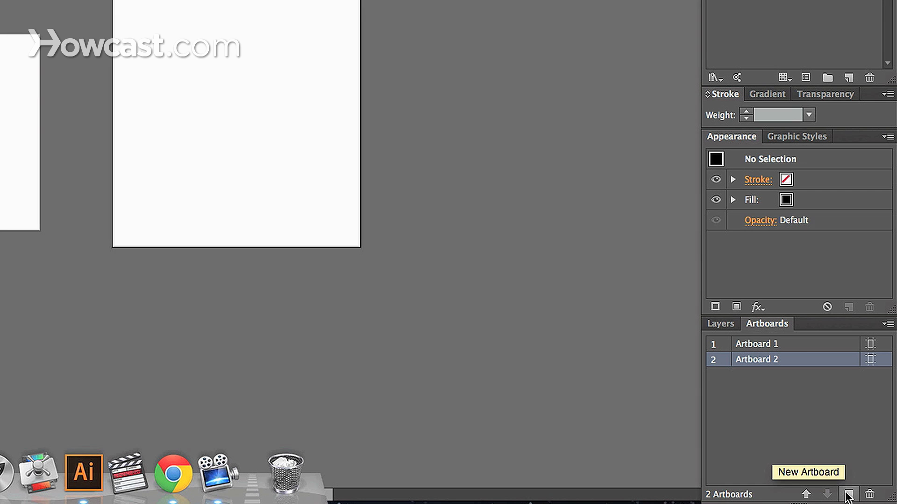
{"action": "left_click", "coordinate": [849, 494]}
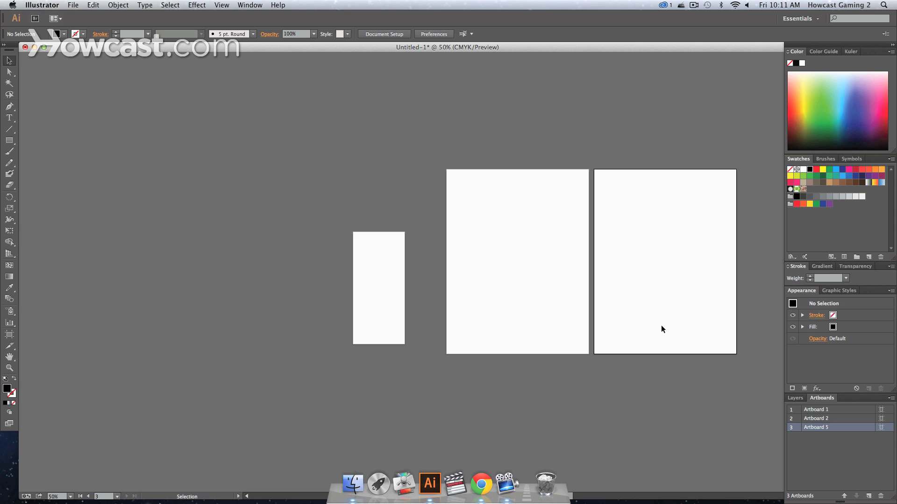
{"action": "left_click_drag", "start_coordinate": [697, 334], "coordinate": [438, 325]}
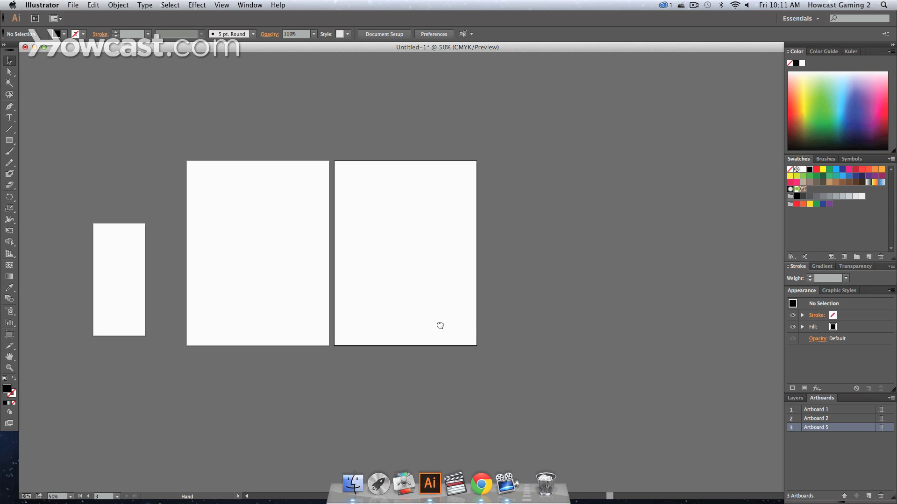
{"action": "left_click", "coordinate": [869, 497]}
{"action": "left_click", "coordinate": [869, 496]}
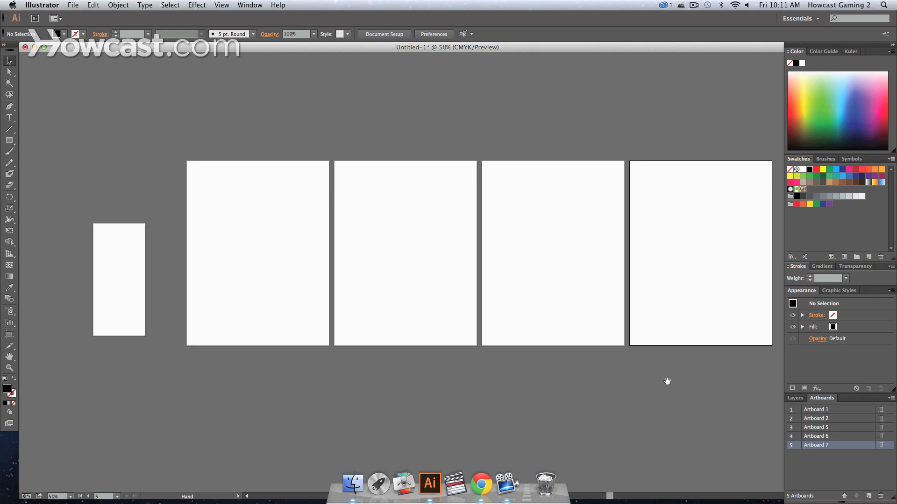
{"action": "left_click_drag", "start_coordinate": [666, 380], "coordinate": [625, 376]}
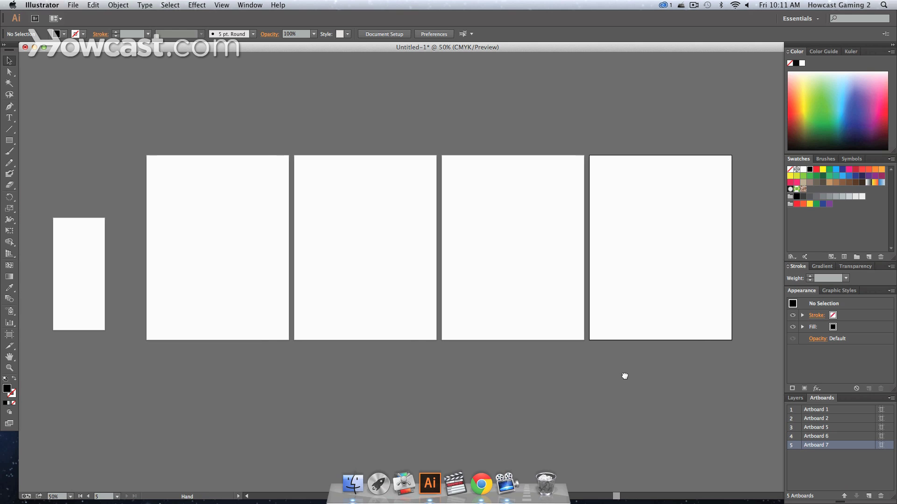
Run Delete Empty Artboards from the Artboards panel menu, keeping only Artboard 1.
{"action": "left_click", "coordinate": [891, 399]}
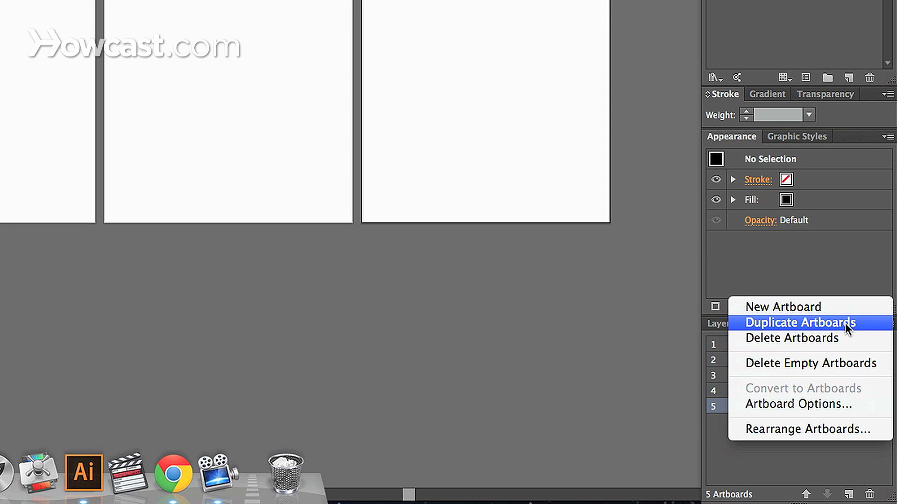
{"action": "left_click", "coordinate": [759, 461]}
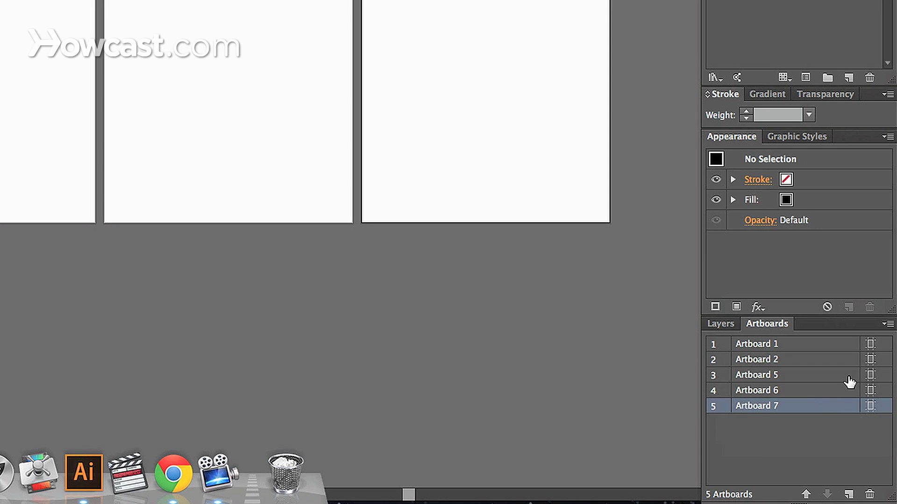
{"action": "left_click", "coordinate": [888, 323]}
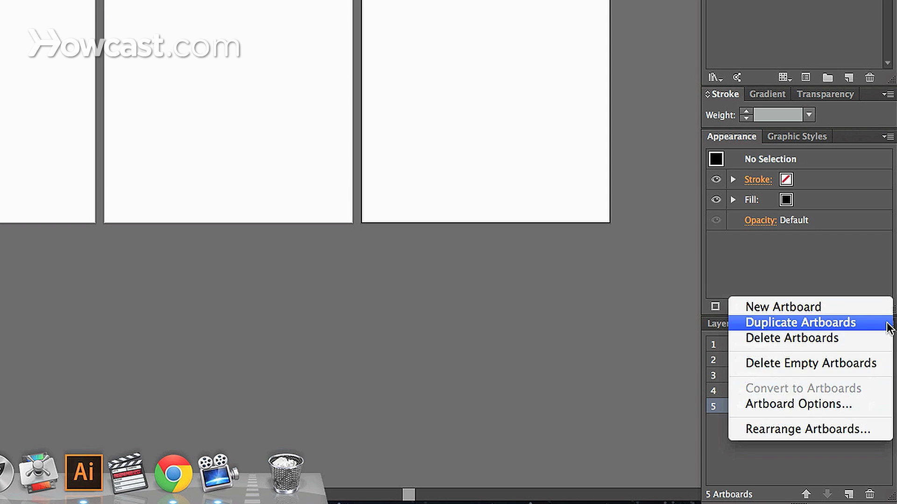
{"action": "left_click", "coordinate": [839, 364]}
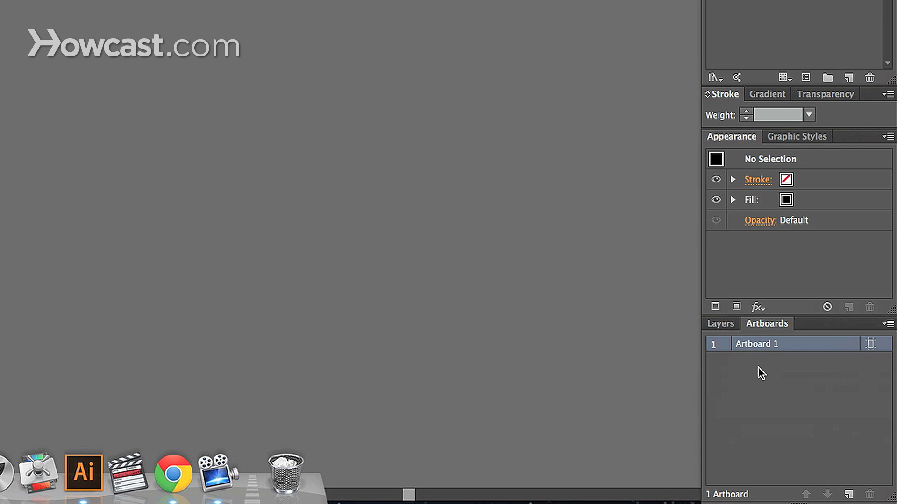
{"action": "left_click", "coordinate": [889, 323]}
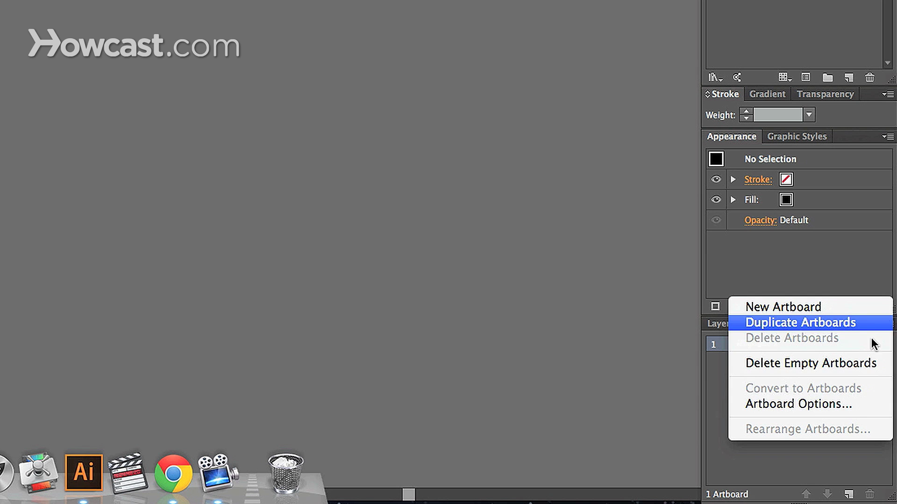
Cancel Artboard 1's options, then add two new artboards matching its size.
{"action": "left_click", "coordinate": [854, 403]}
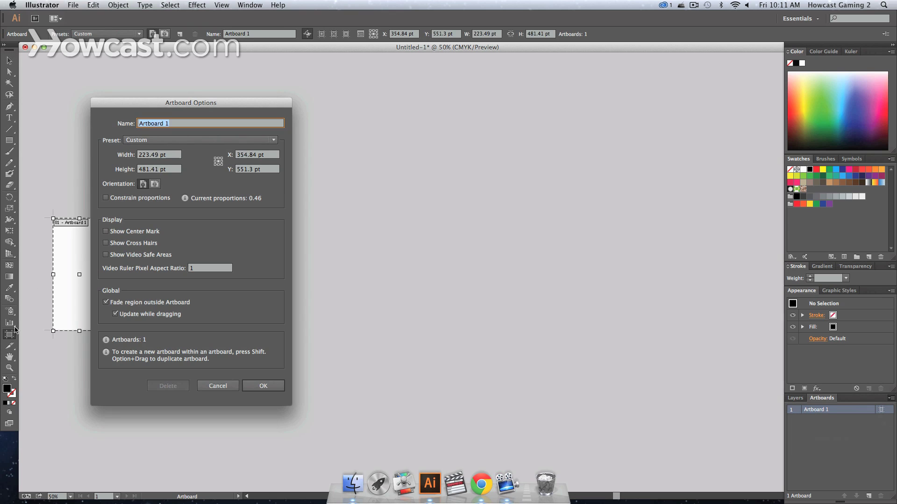
{"action": "left_click", "coordinate": [236, 386]}
{"action": "left_click", "coordinate": [869, 496]}
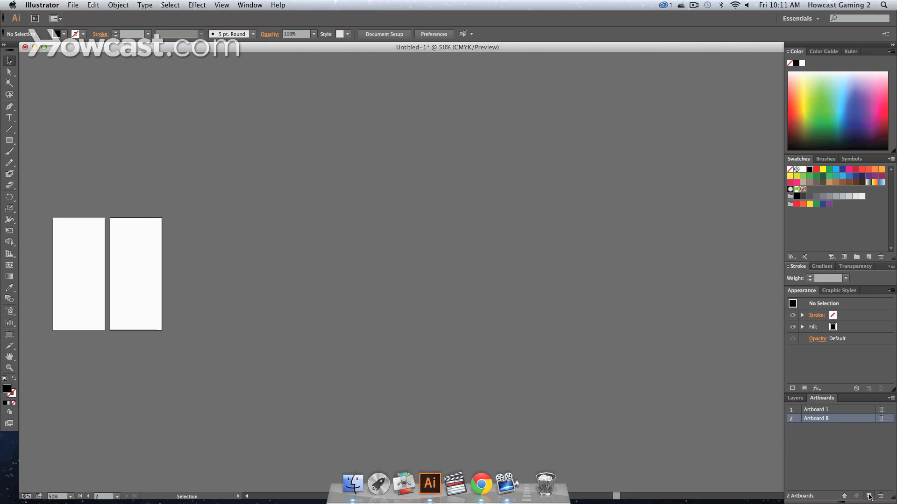
{"action": "left_click", "coordinate": [869, 496]}
{"action": "left_click", "coordinate": [890, 400]}
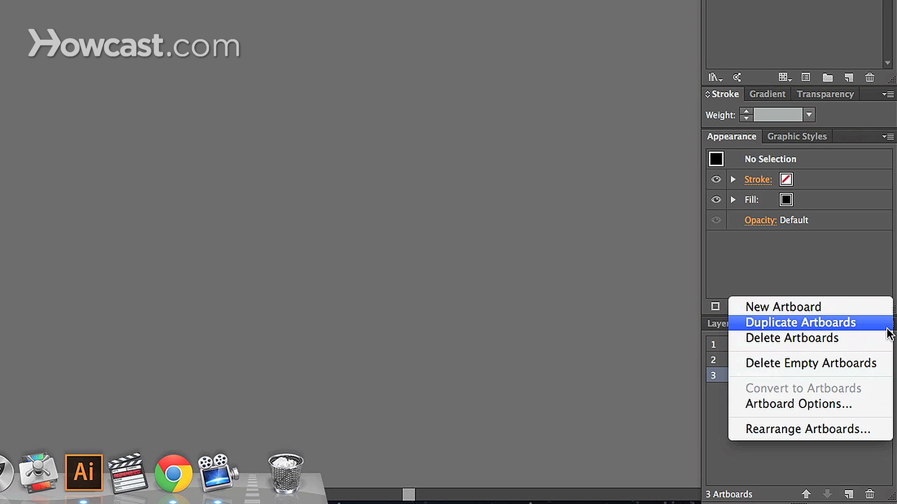
Rearrange the artboards right to left in 3 columns with 33 pt spacing.
{"action": "left_click", "coordinate": [848, 426]}
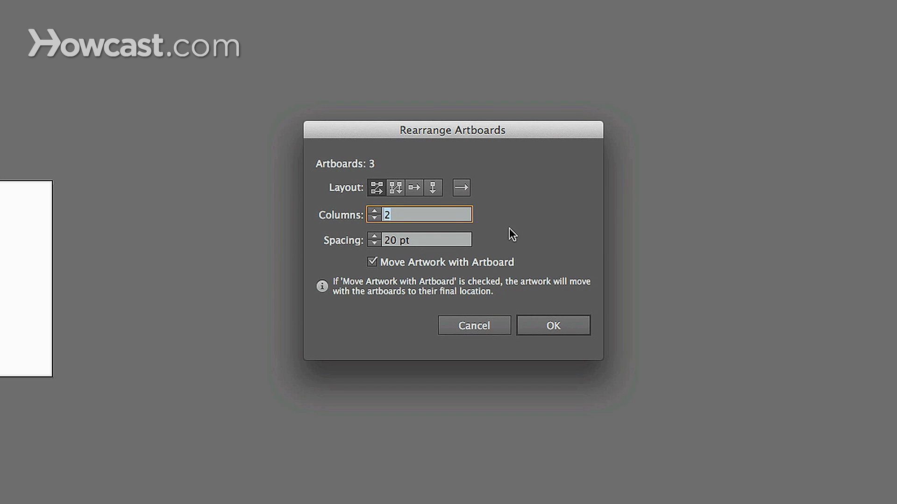
{"action": "left_click", "coordinate": [468, 190]}
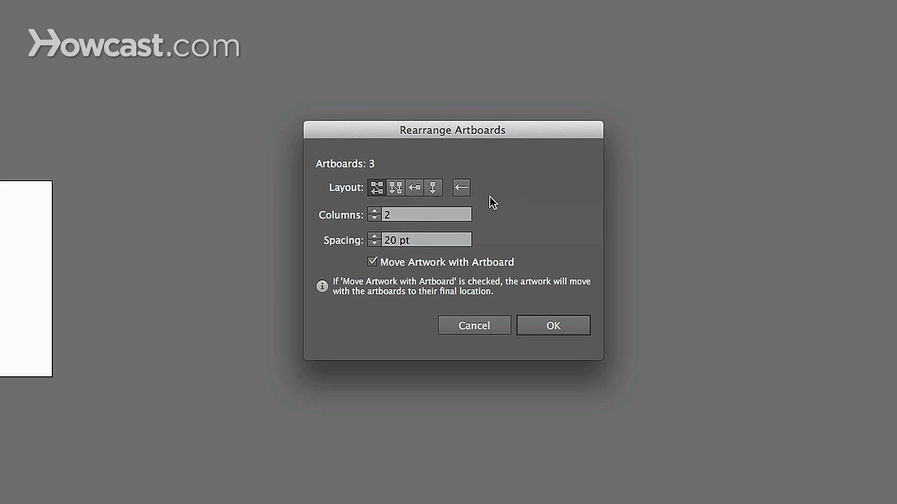
{"action": "left_click", "coordinate": [374, 211]}
{"action": "left_click", "coordinate": [375, 237]}
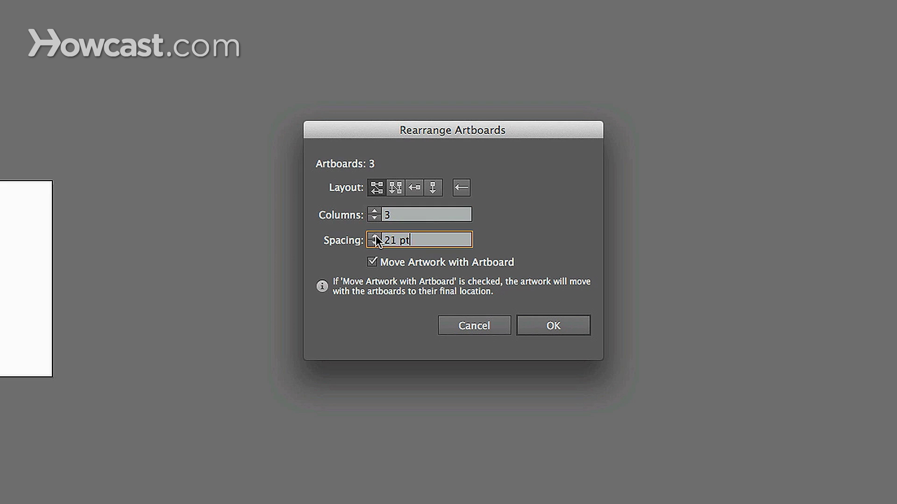
{"action": "left_click", "coordinate": [374, 237]}
{"action": "left_click", "coordinate": [375, 236]}
{"action": "left_click", "coordinate": [374, 237]}
{"action": "left_click", "coordinate": [375, 237]}
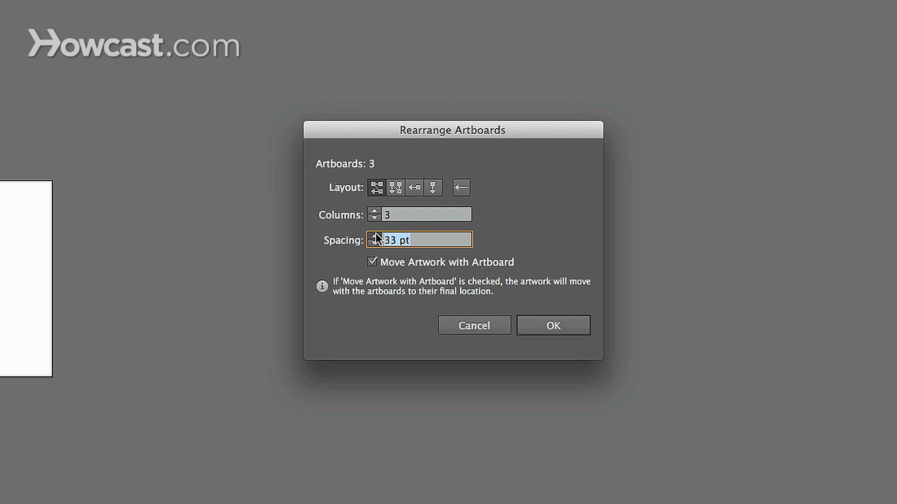
{"action": "left_click", "coordinate": [555, 325]}
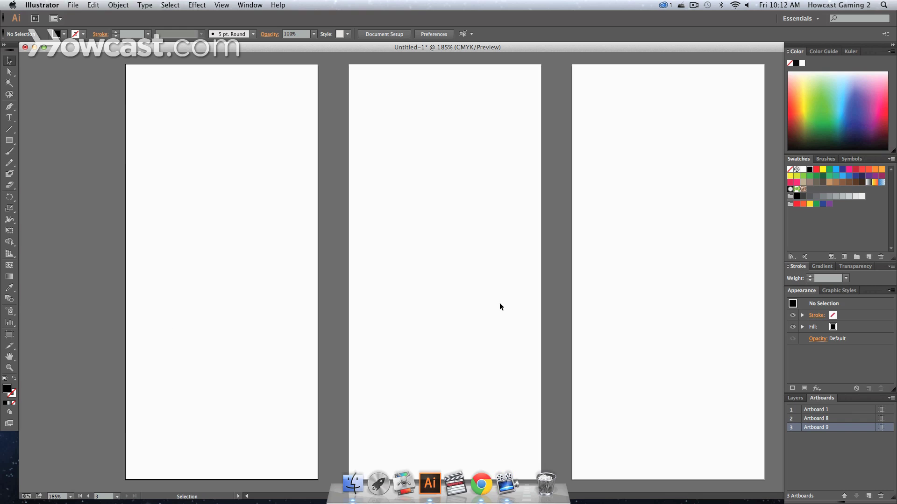